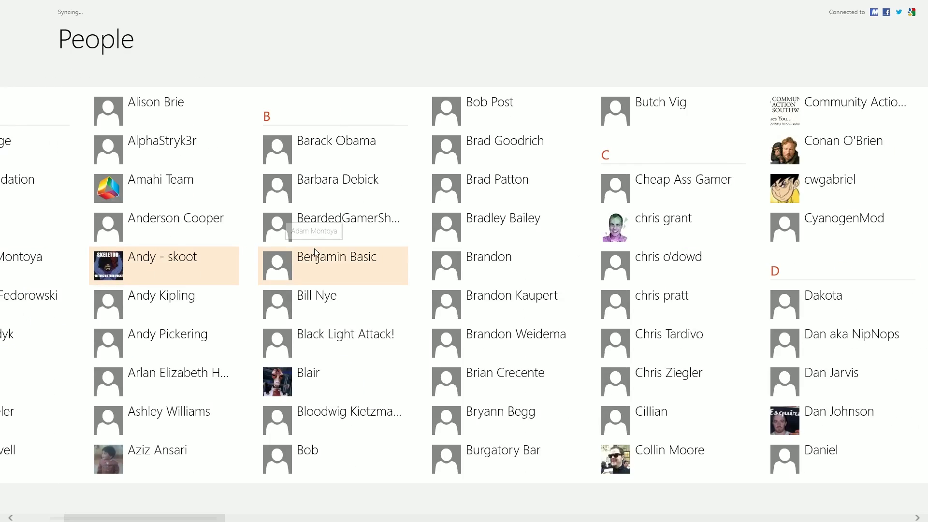
Step: Scroll the People contact list across the B and C sections toward G
scroll(338, 251, "down", 2)
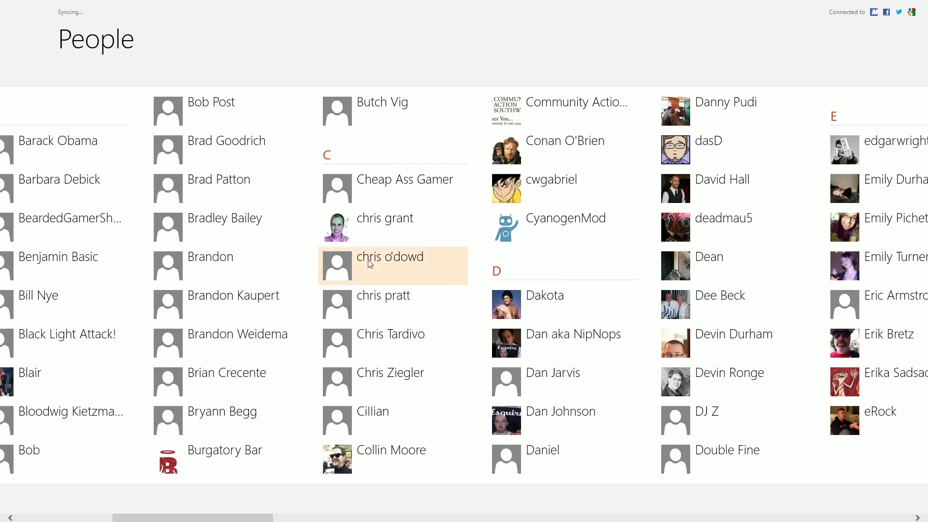
scroll(546, 213, "down", 2)
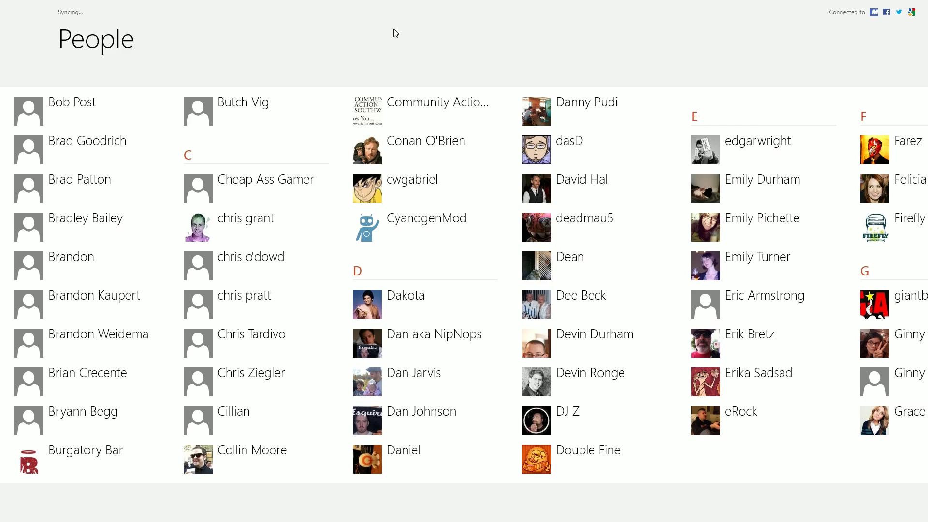
Step: Close People, open Weather and allow it to use the current location
left_click_drag(426, 1, 440, 483)
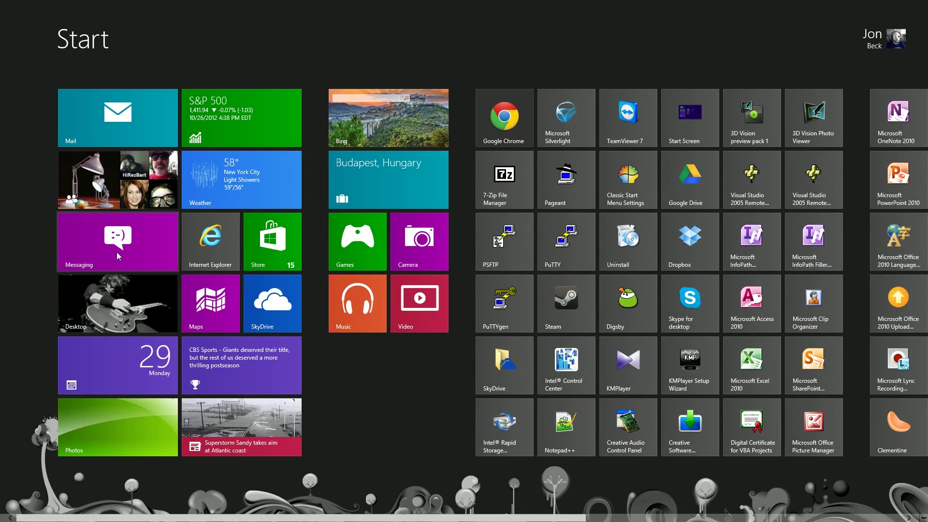
left_click(230, 184)
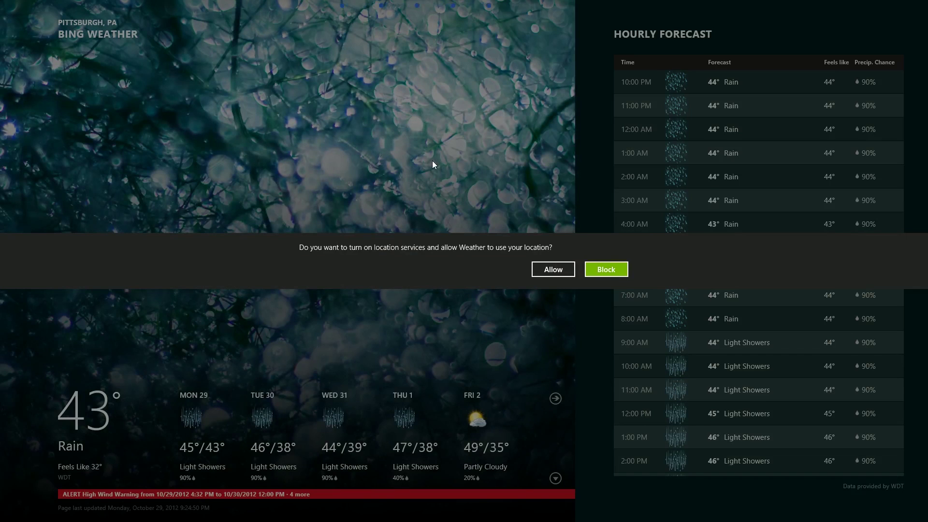
left_click(557, 270)
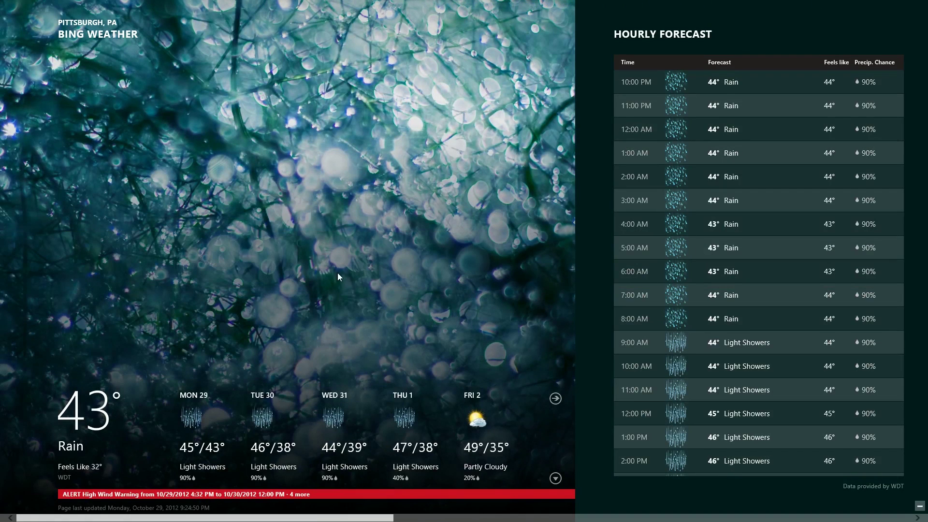
Step: Scroll Weather to the maps, view the Doppler Radar map, then close Weather
scroll(326, 259, "down", 2)
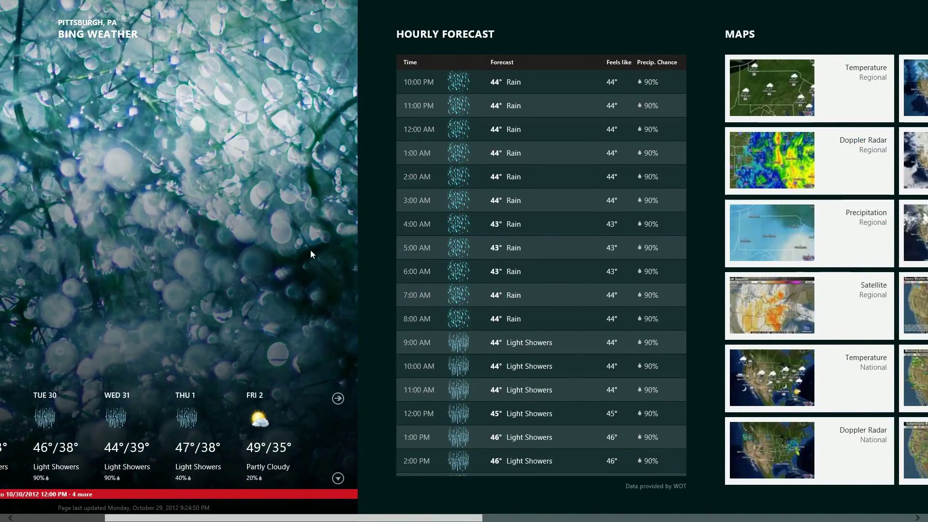
scroll(252, 65, "down", 2)
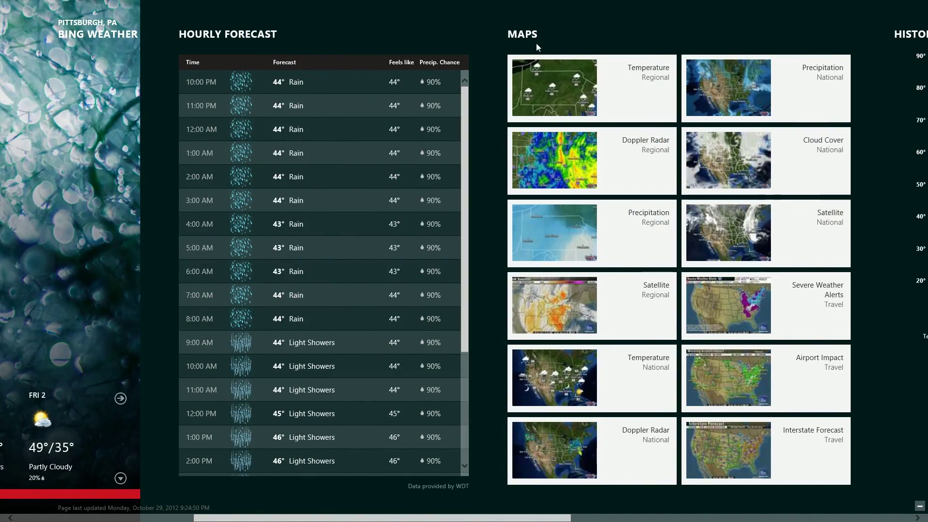
left_click(567, 149)
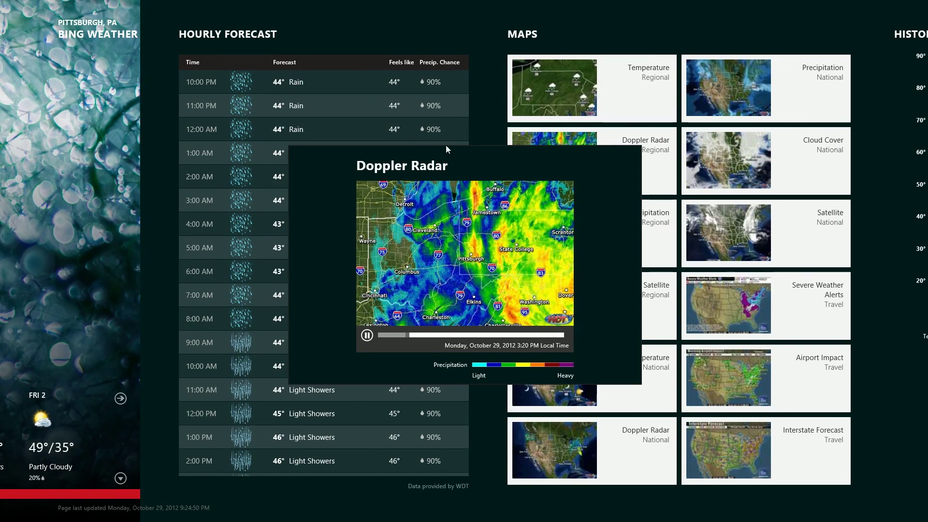
left_click(482, 83)
mouse_move(1, 22)
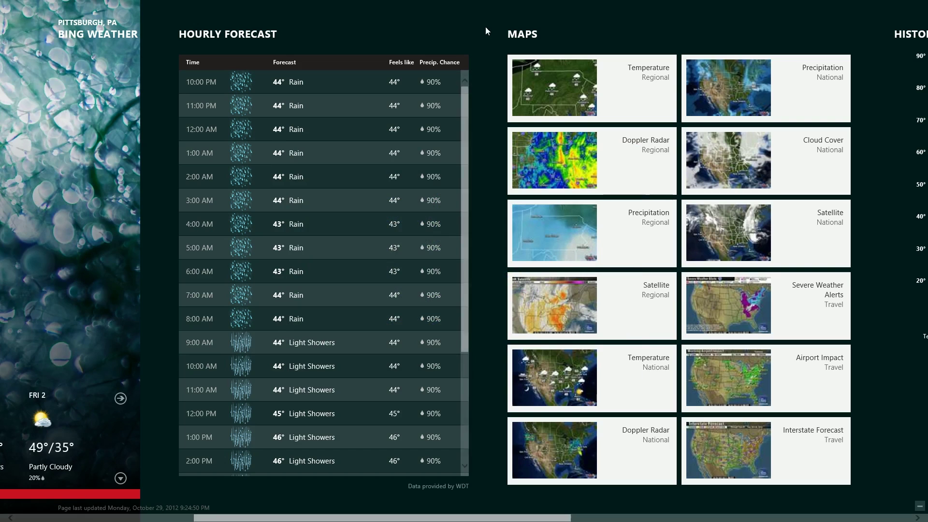
left_click_drag(495, 5, 527, 512)
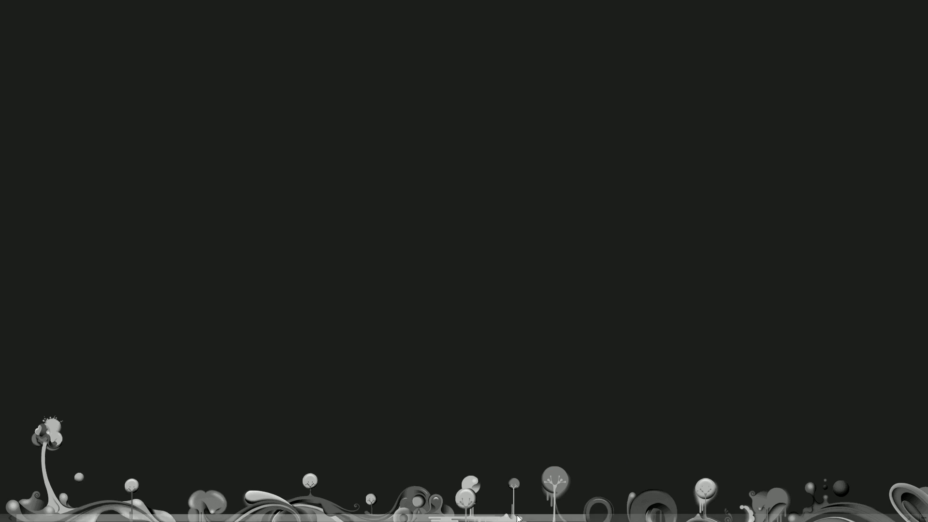
Step: Scroll through the Start screen tiles and back toward the beginning
scroll(393, 412, "down", 5)
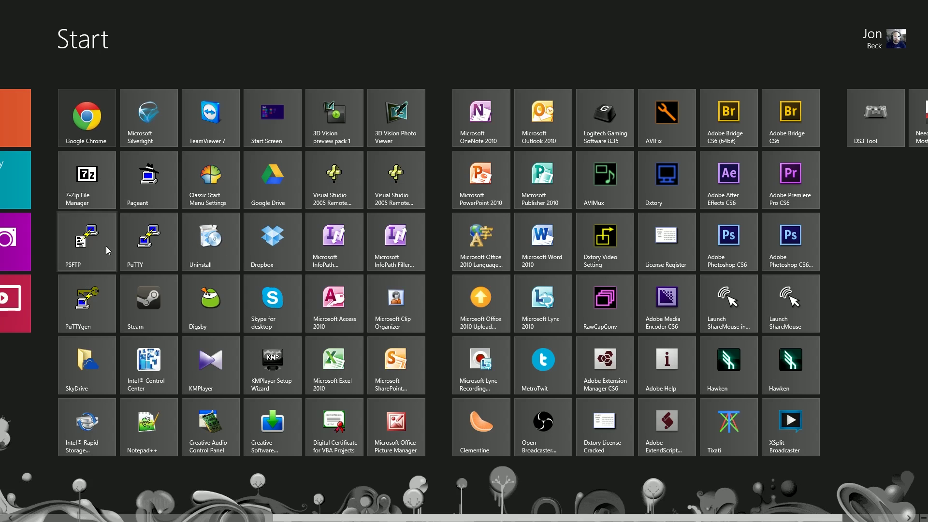
scroll(556, 249, "down", 2)
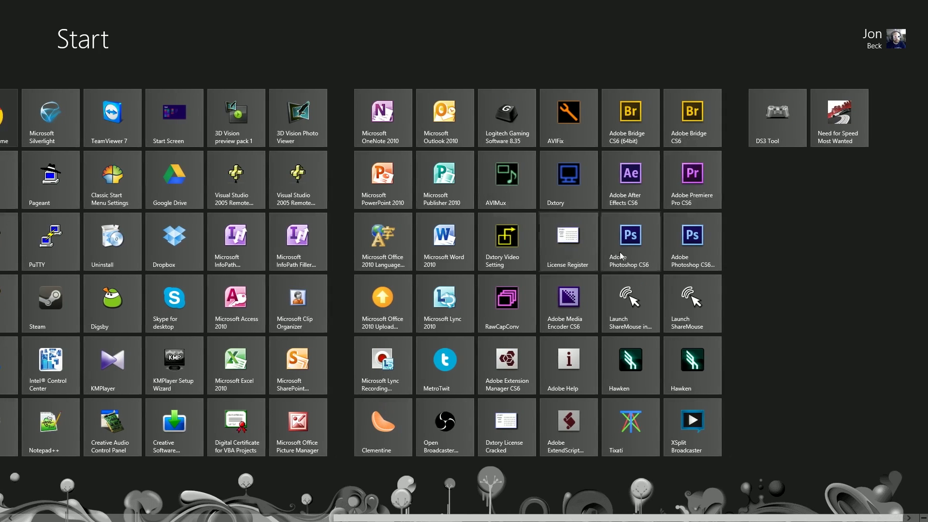
scroll(491, 262, "up", 8)
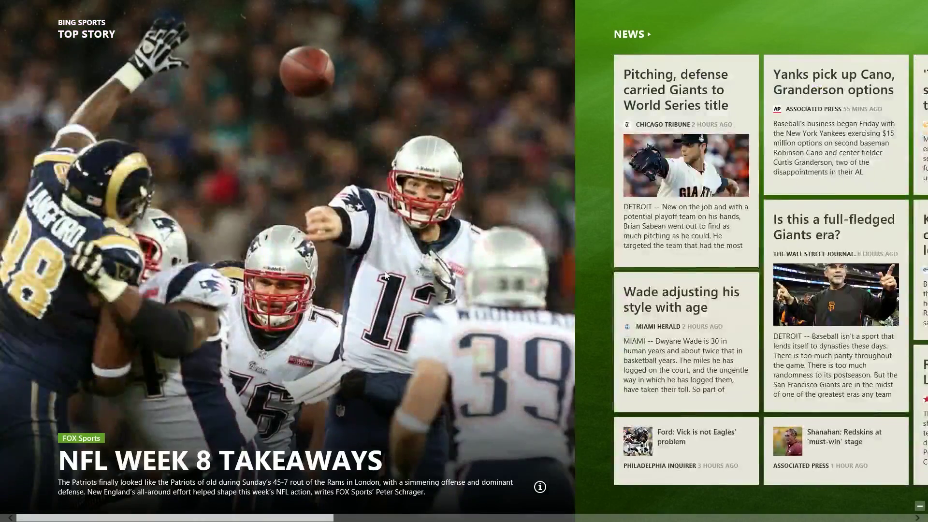
Step: Read the Yankees Cano and Granderson story, return to the Sports hub, and close Sports
scroll(386, 272, "down", 6)
left_click(409, 151)
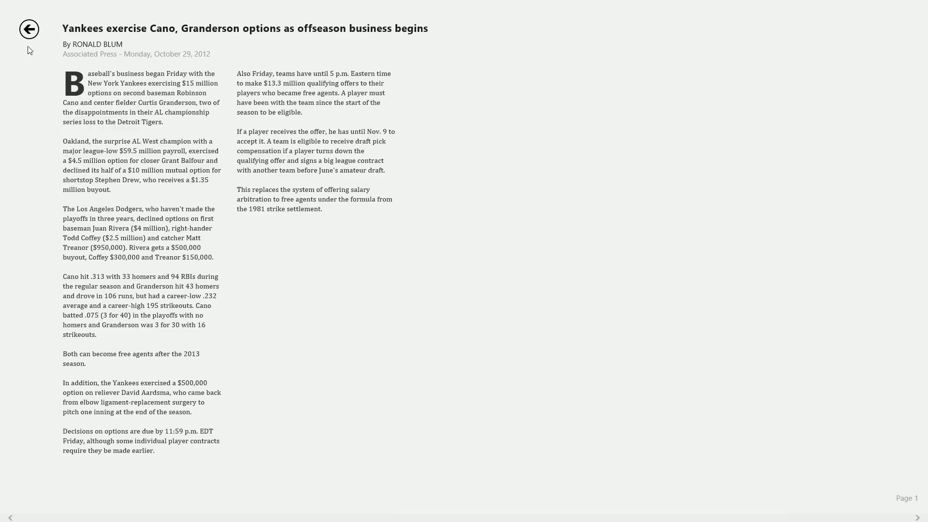
left_click(29, 29)
scroll(575, 260, "down", 5)
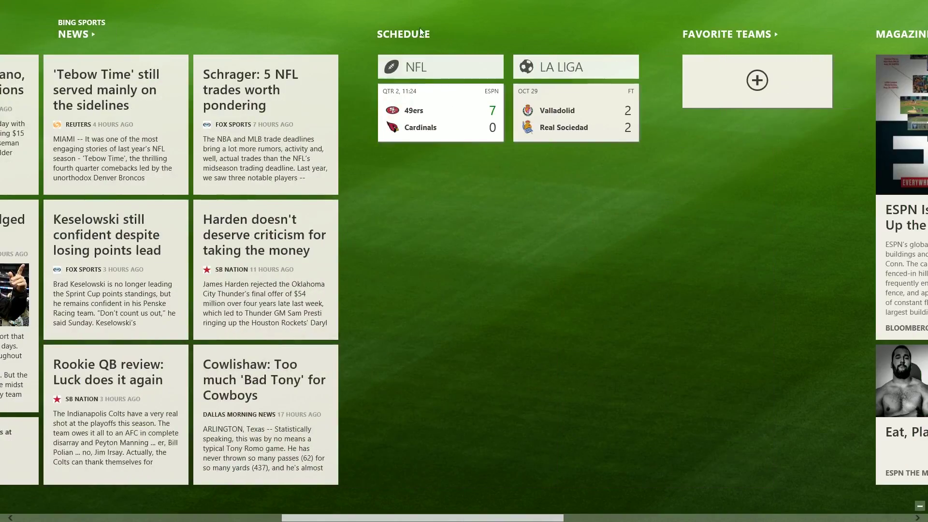
left_click_drag(426, 5, 420, 520)
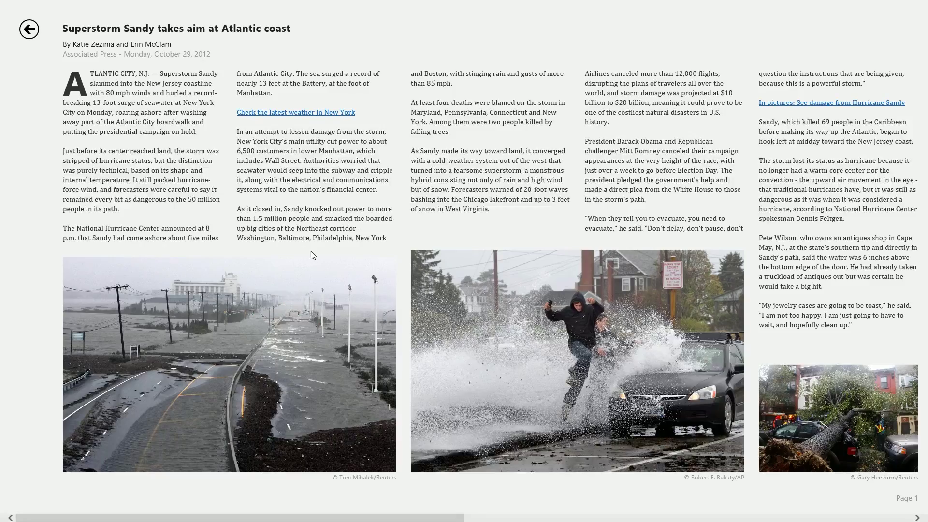
scroll(311, 252, "down", 3)
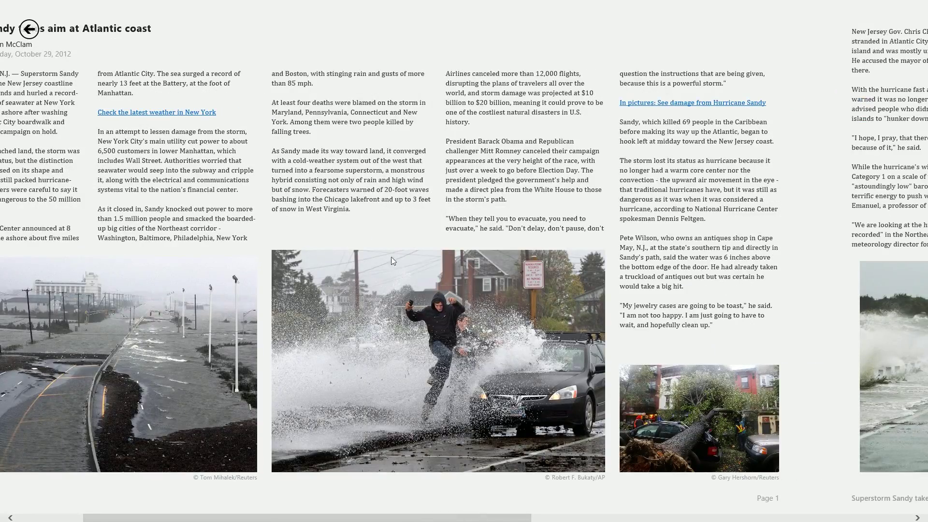
scroll(451, 264, "down", 3)
scroll(451, 264, "up", 6)
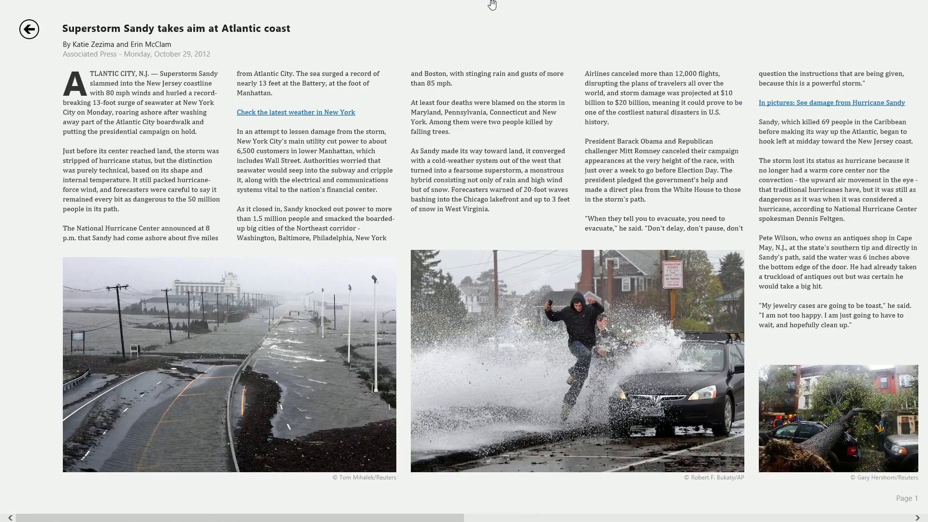
left_click_drag(492, 4, 234, 367)
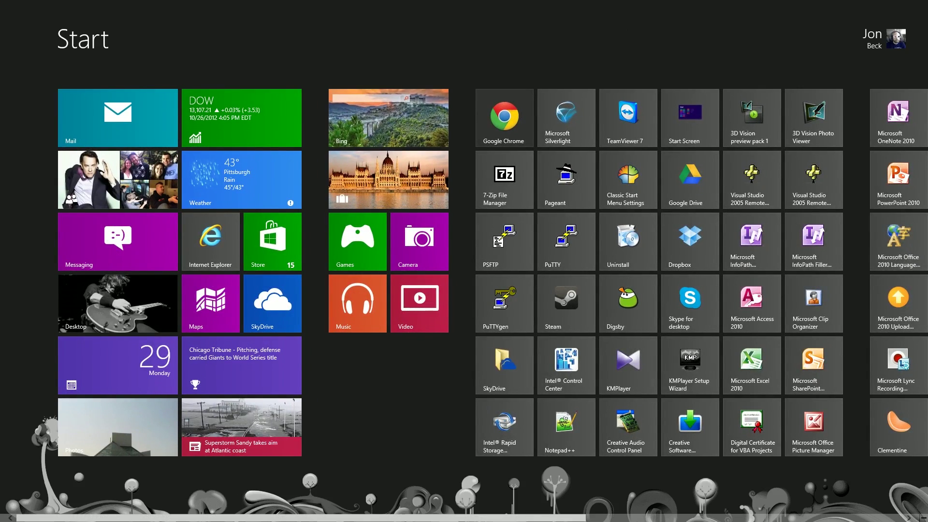
key("super+d")
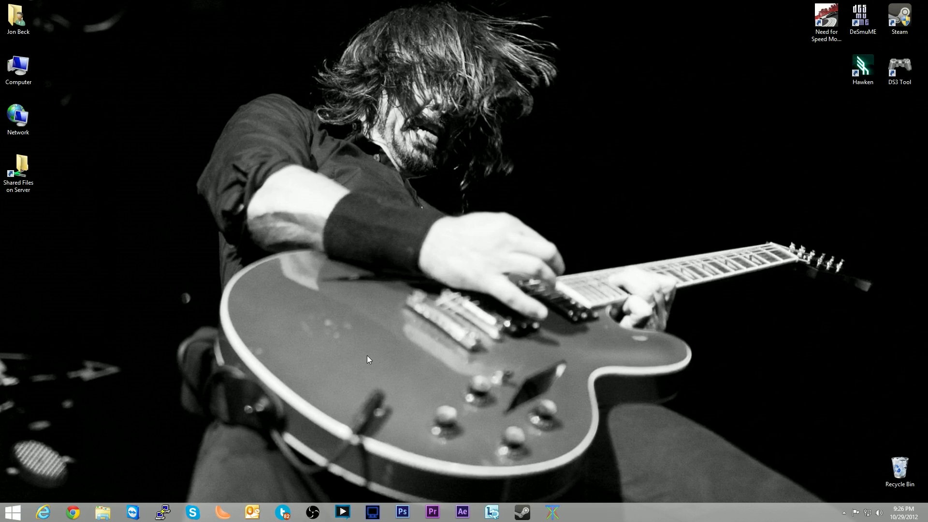
Step: Browse the Classic Shell All Programs list twice, then dismiss the Start menu
left_click(17, 516)
left_click(48, 476)
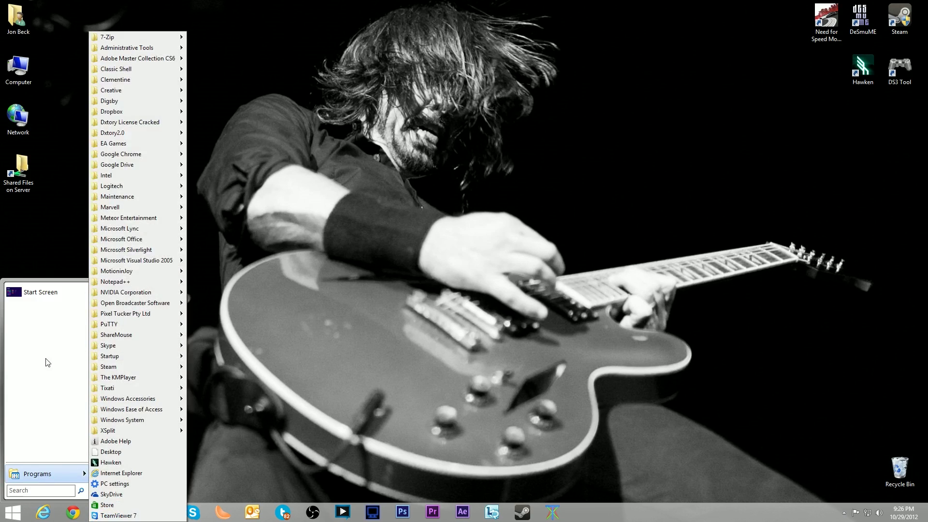
left_click(40, 299)
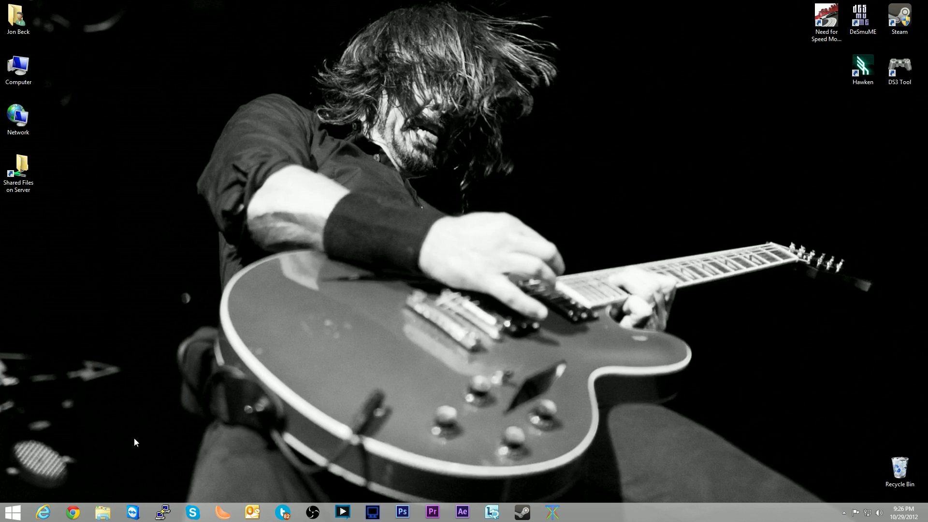
left_click(15, 514)
left_click(48, 475)
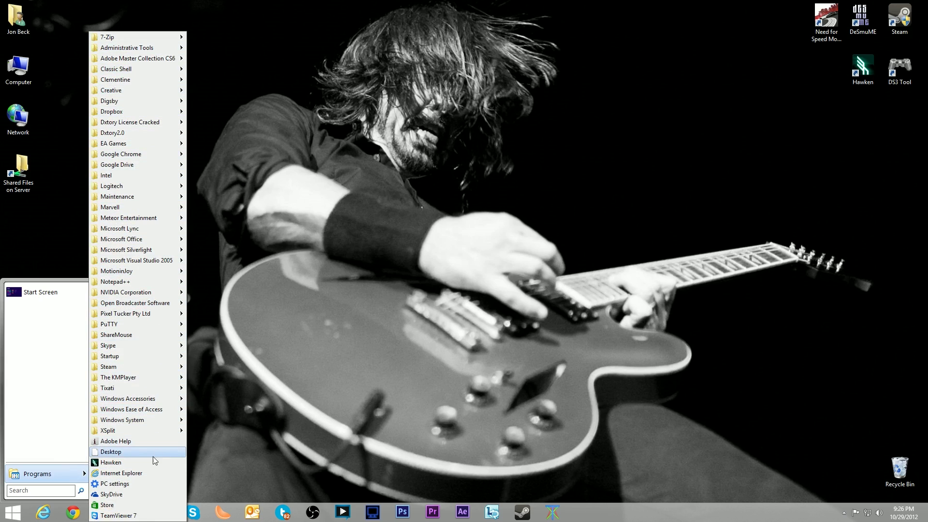
left_click(476, 287)
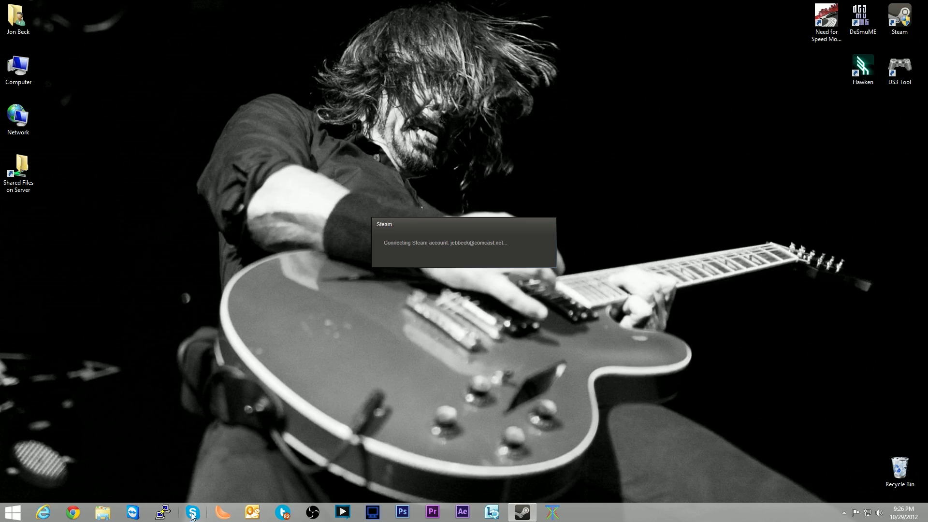
Step: Empty the Recycle Bin, confirming permanent deletion of its 5 items
right_click(899, 465)
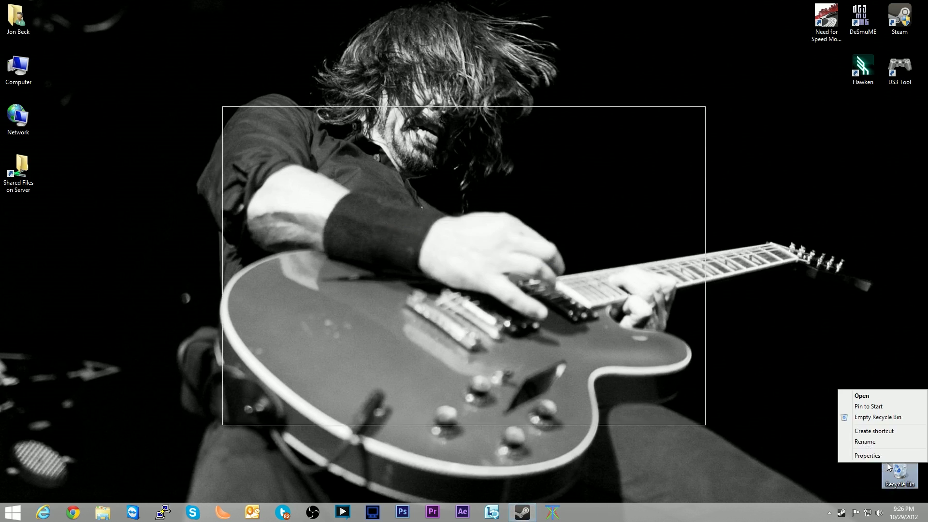
left_click(878, 417)
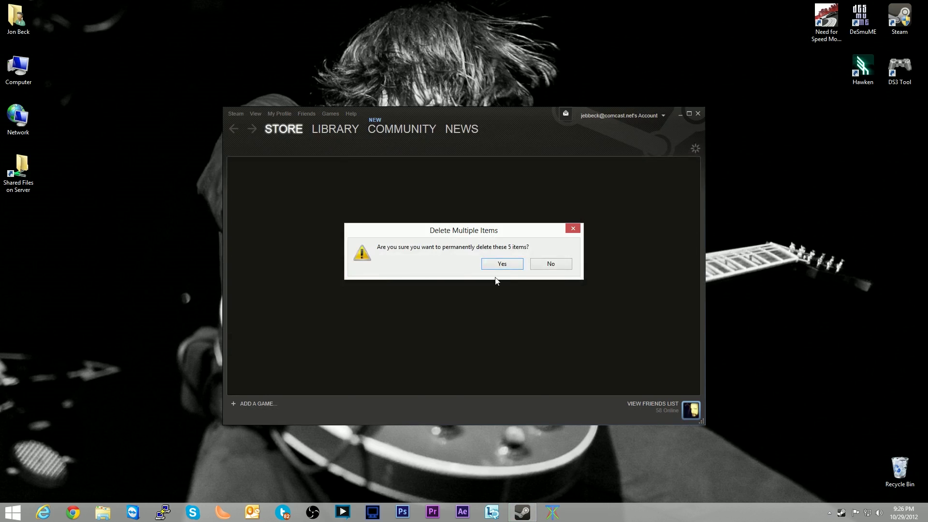
left_click(500, 265)
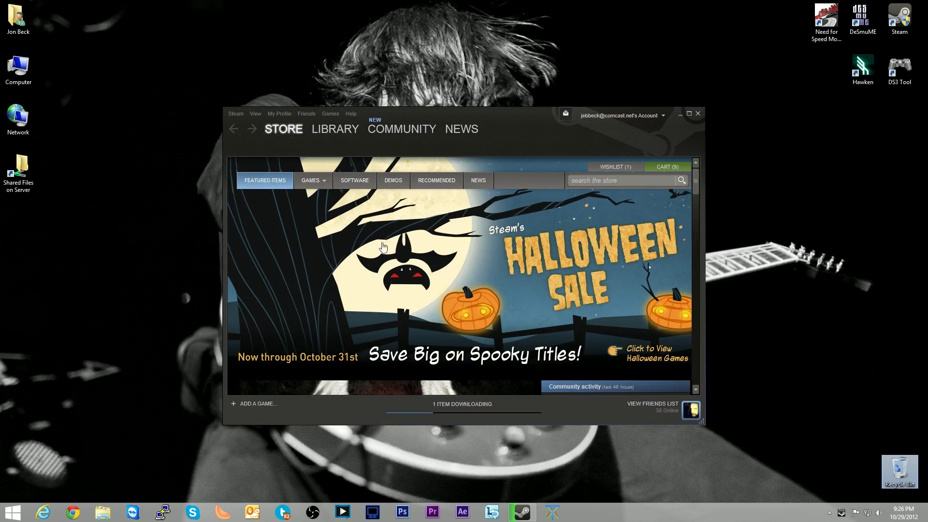
Step: Scroll the Steam store page and close the Steam window
scroll(691, 203, "down", 6)
scroll(691, 203, "up", 4)
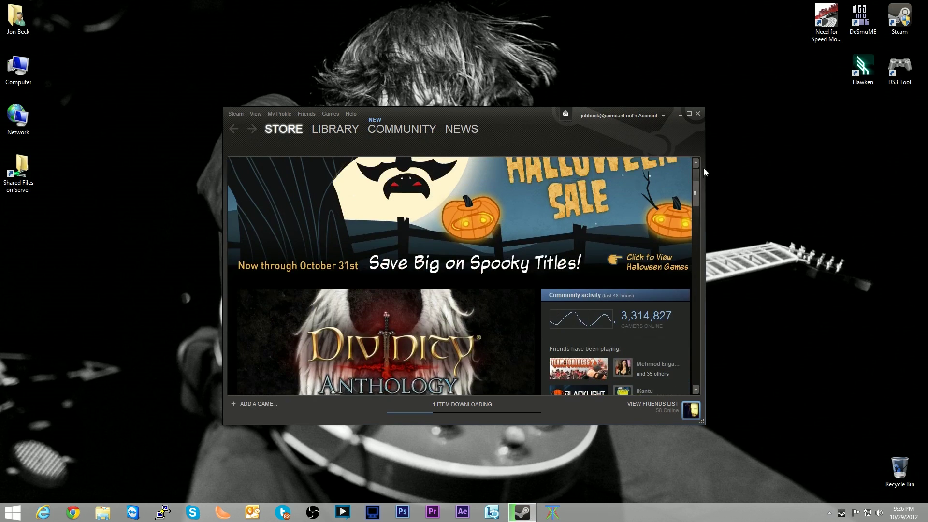
left_click(697, 115)
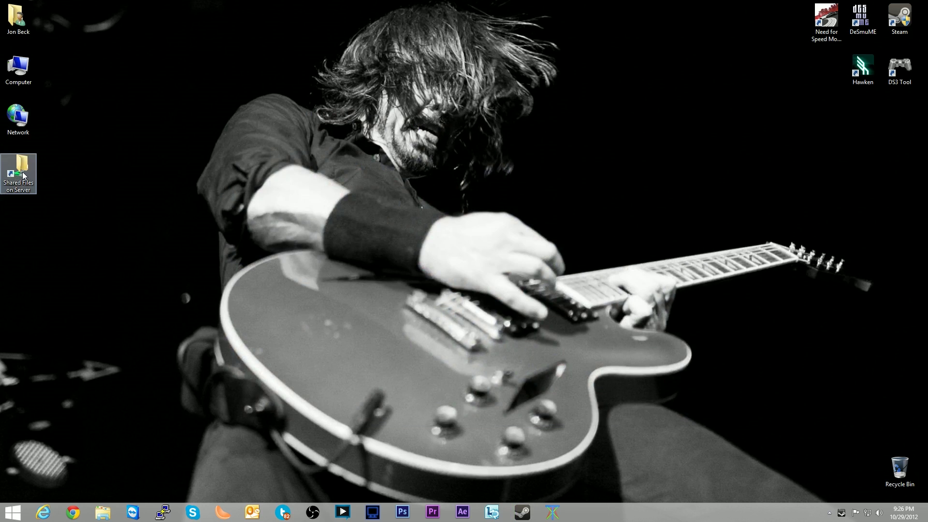
Step: Glance at Shared Files on Server, then eject the Need for Speed disc from DVD Drive (E:)
double_click(22, 173)
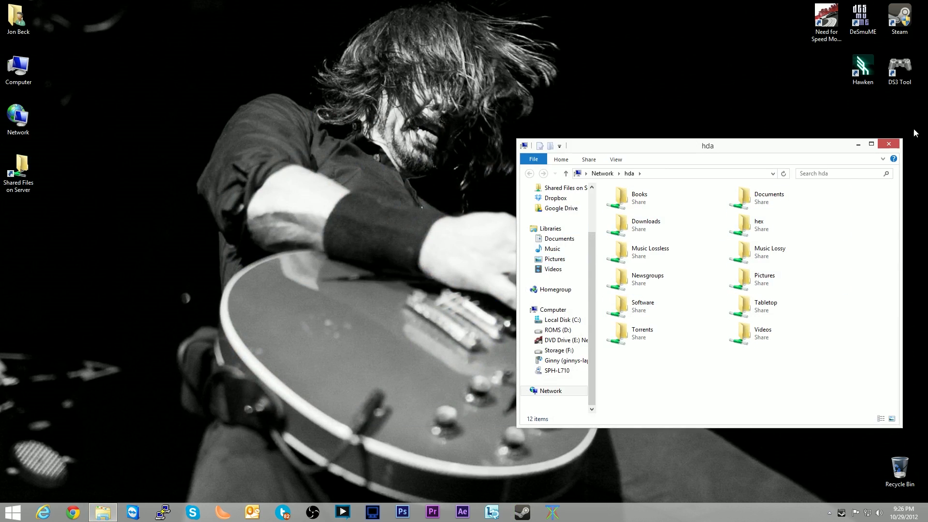
left_click(890, 144)
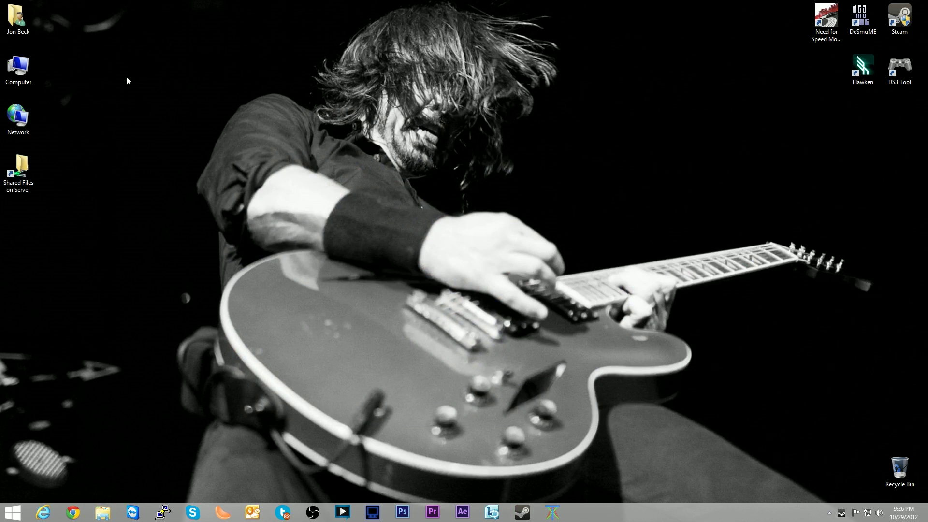
double_click(18, 71)
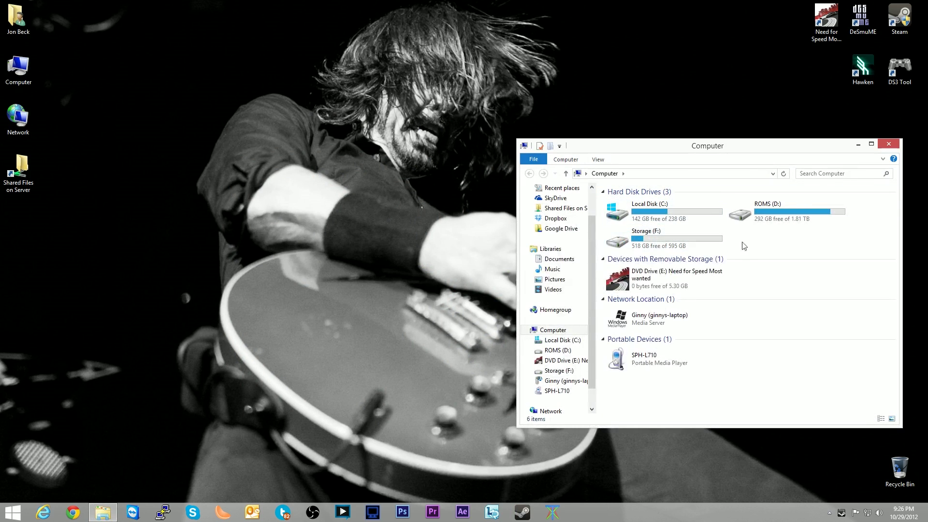
right_click(695, 273)
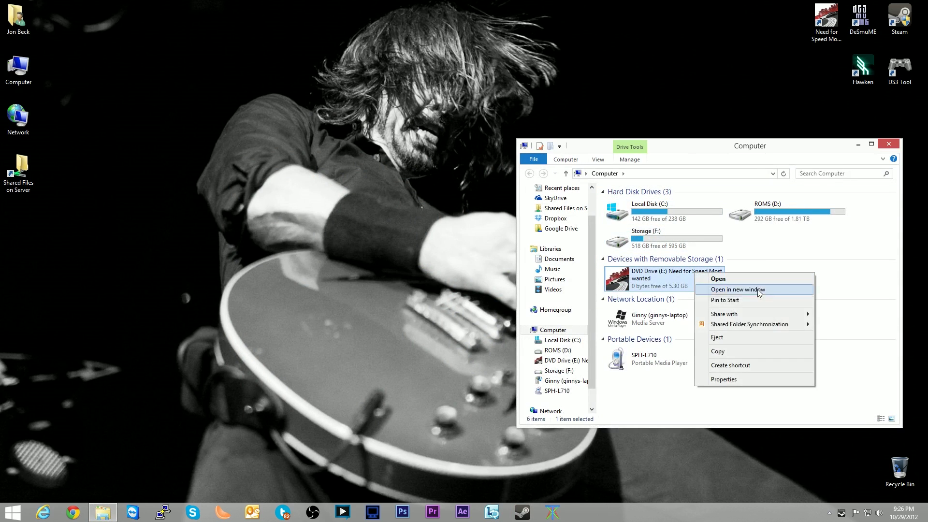
left_click(740, 337)
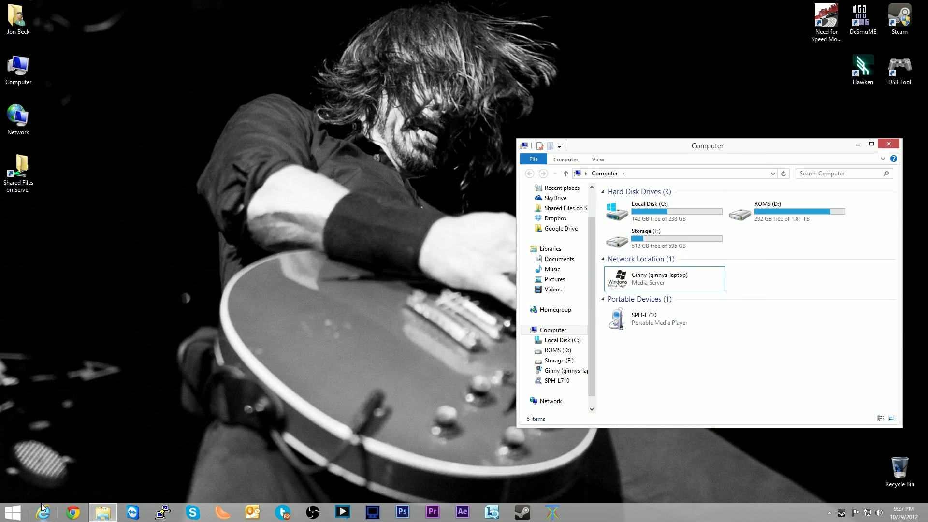
Step: Mount the zwin7p1x image from Shared Files > Software > Operating Systems > Windows 7 Professional
left_click(888, 144)
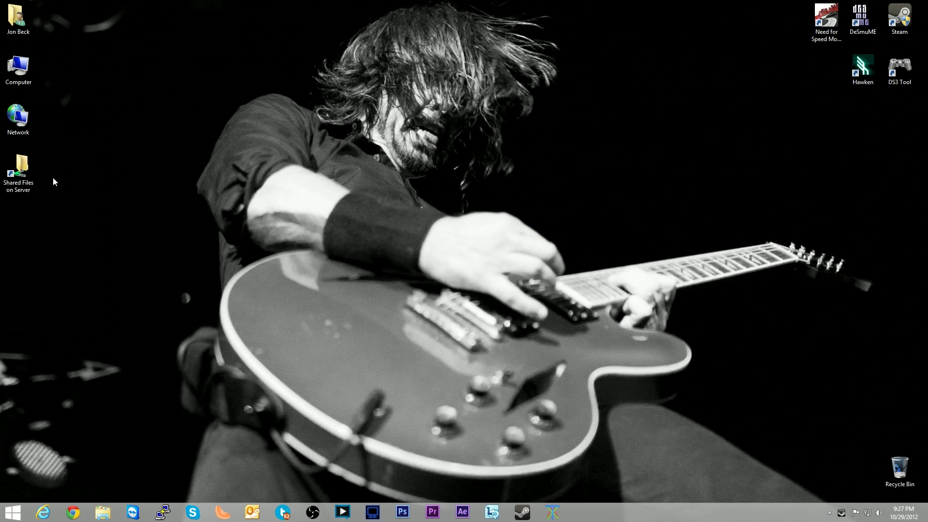
double_click(20, 172)
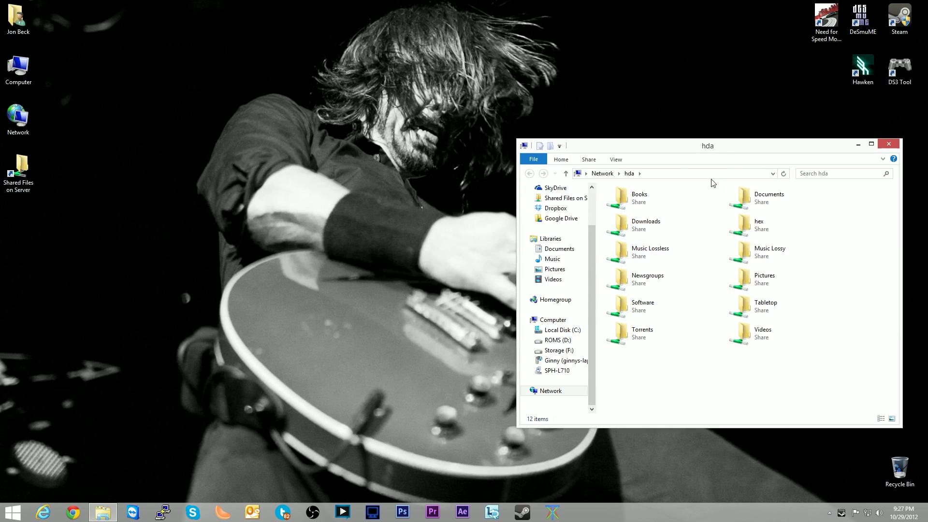
left_click_drag(716, 150, 424, 135)
double_click(385, 296)
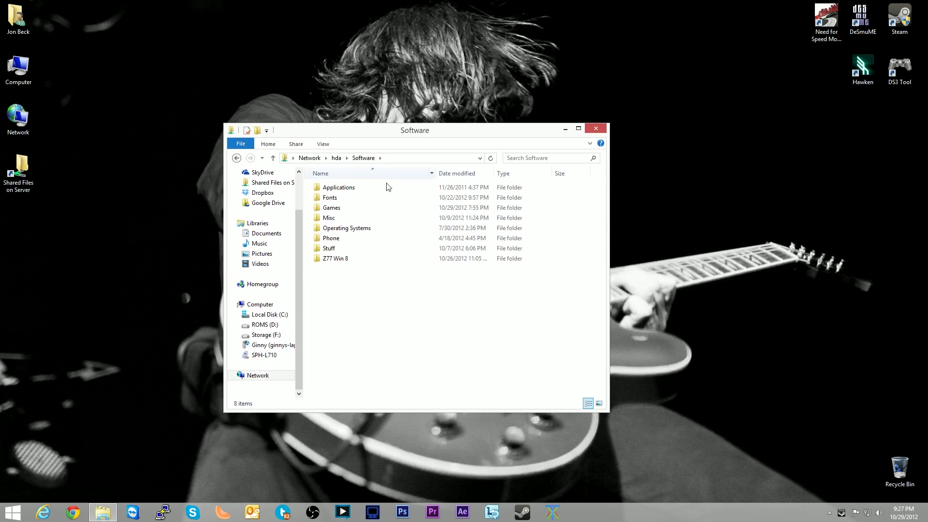
left_click(342, 230)
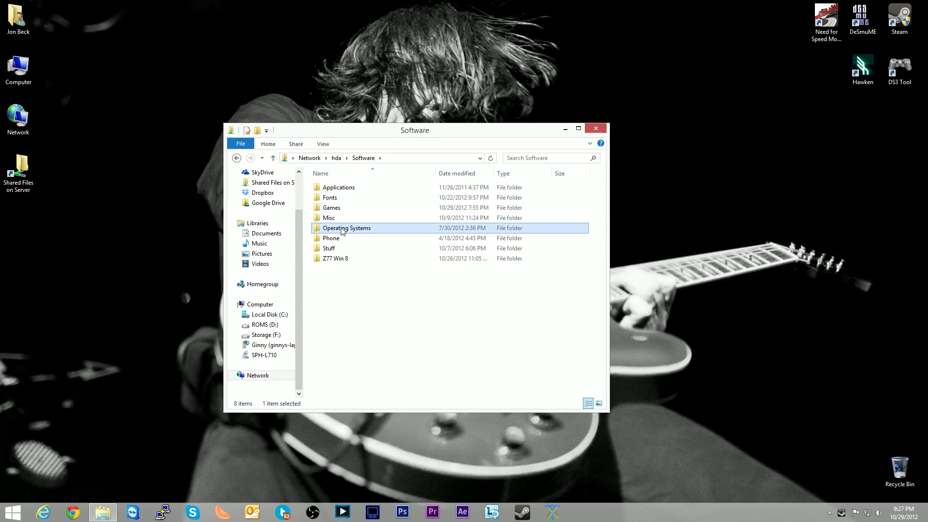
double_click(341, 228)
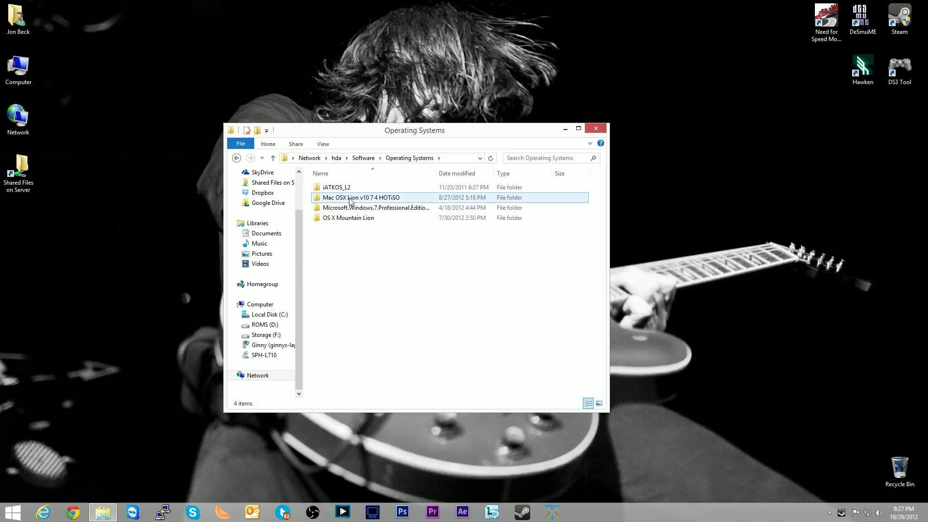
left_click(349, 209)
double_click(350, 209)
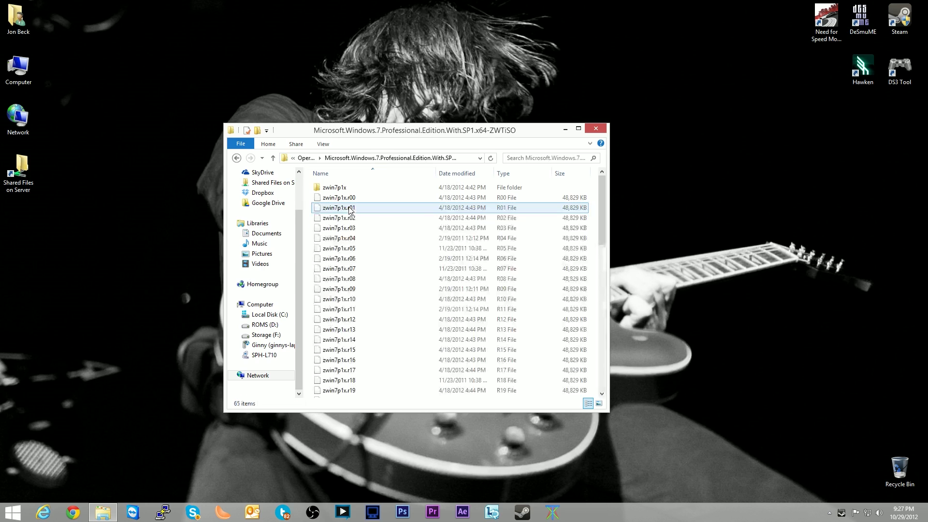
double_click(346, 189)
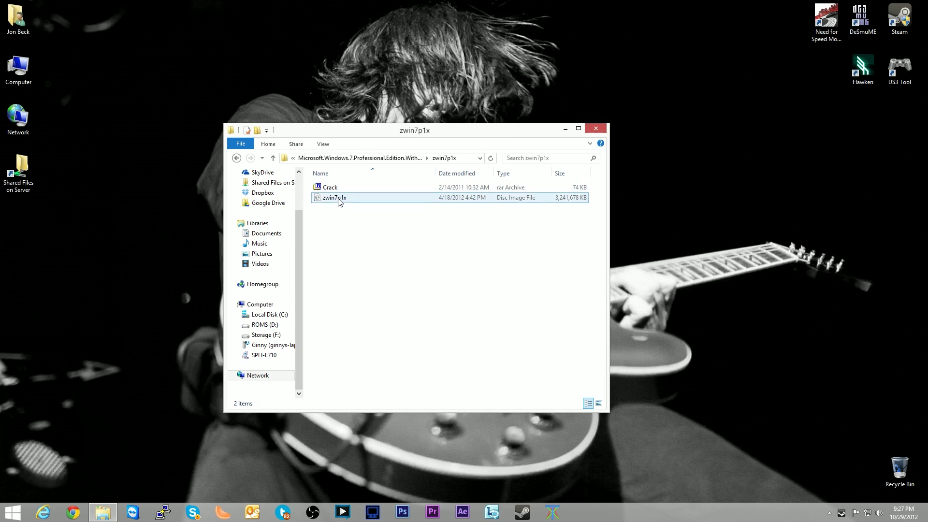
left_click(339, 202)
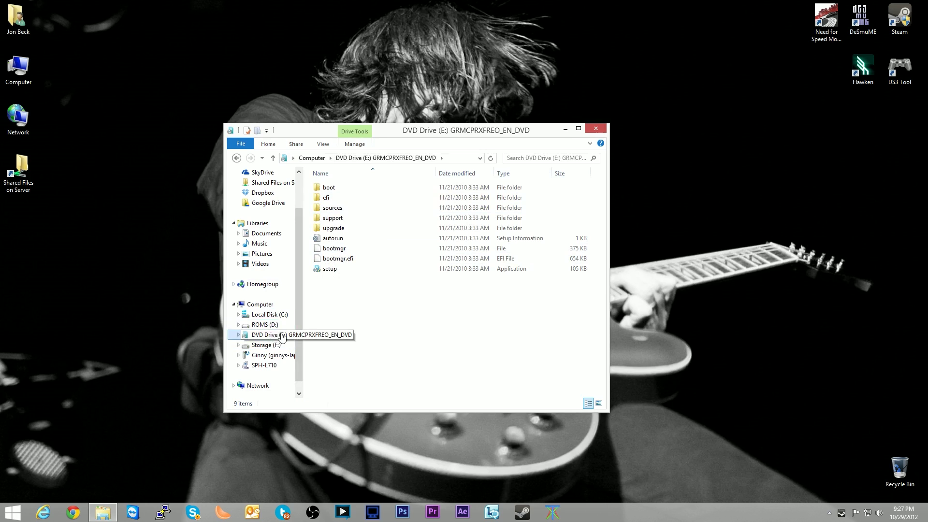
Step: Eject the mounted Windows 7 image from DVD Drive (E:) and close Computer
left_click(260, 305)
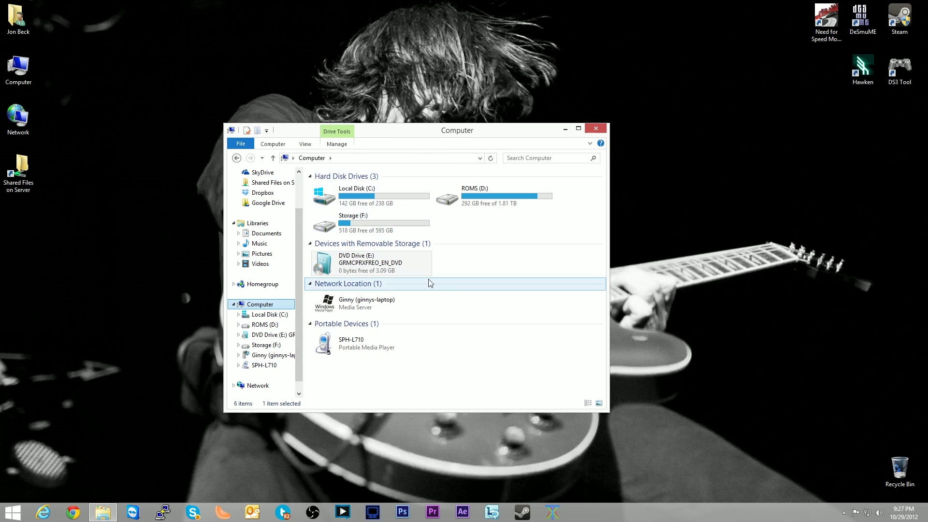
right_click(411, 270)
left_click(451, 335)
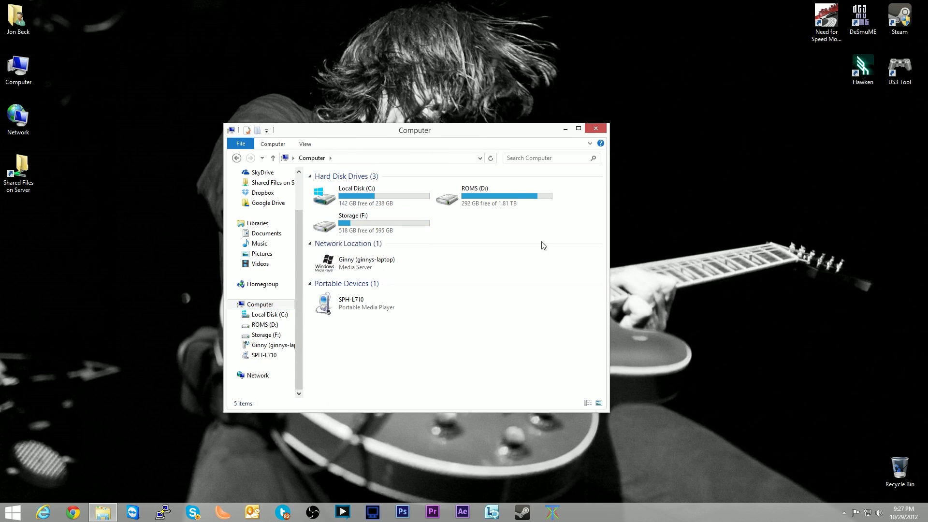
left_click(602, 128)
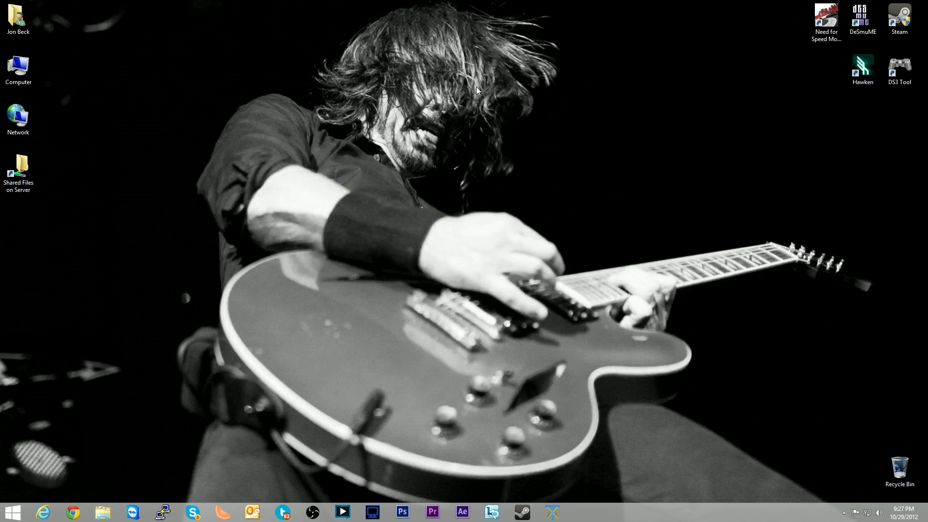
Step: Open System properties from the Computer icon, view Device Manager, then close both windows
right_click(29, 68)
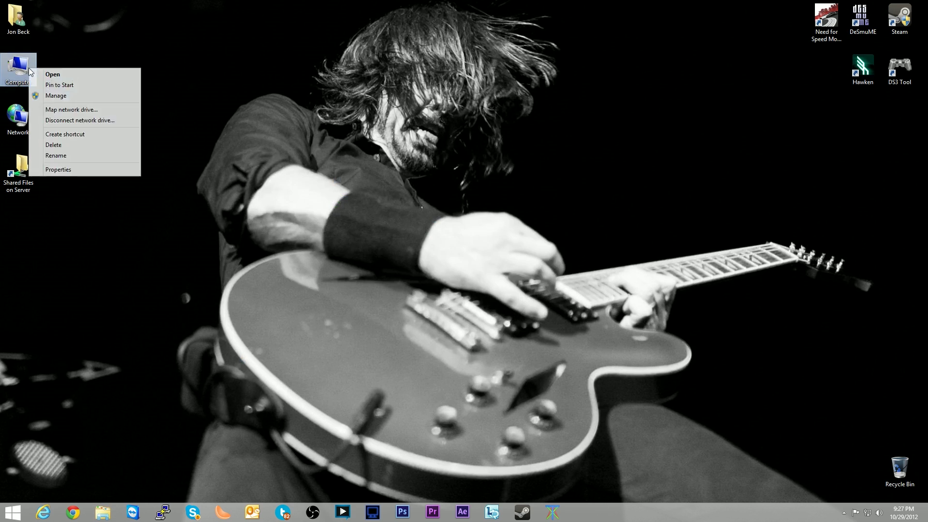
left_click(58, 170)
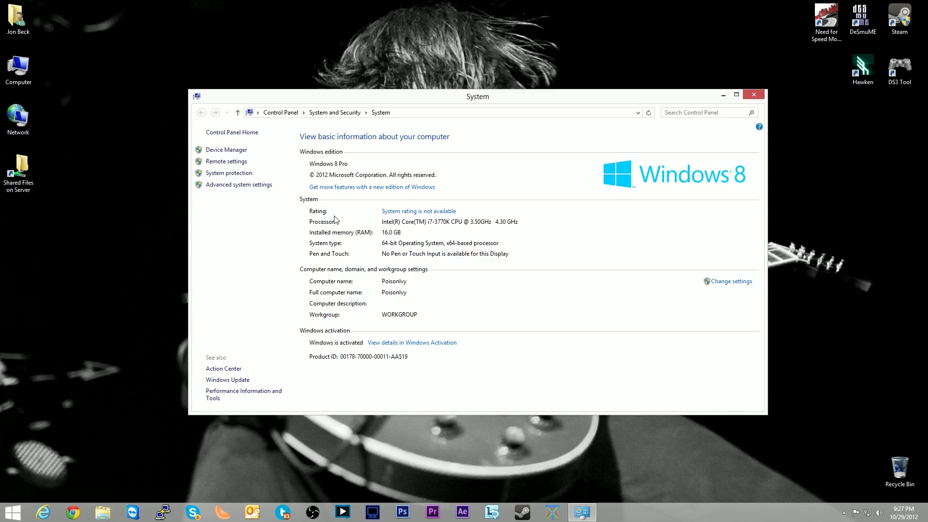
left_click(230, 151)
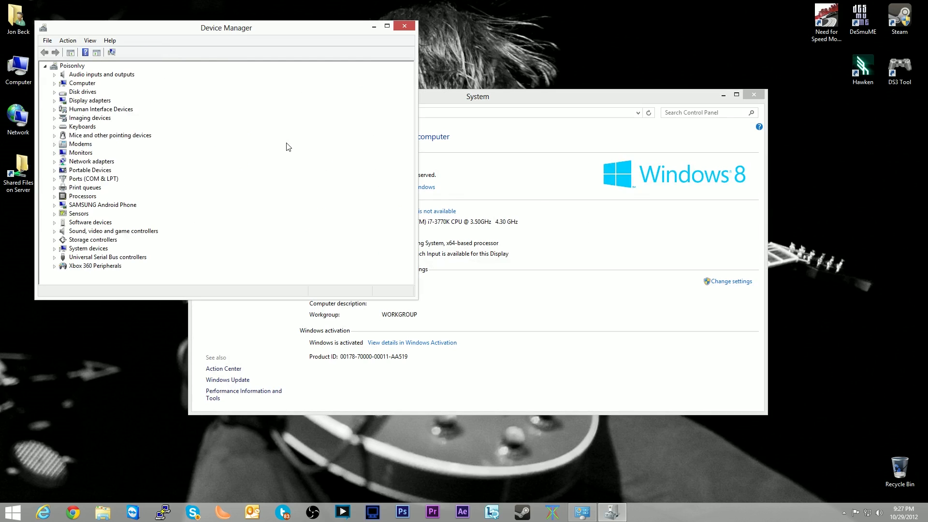
left_click(410, 27)
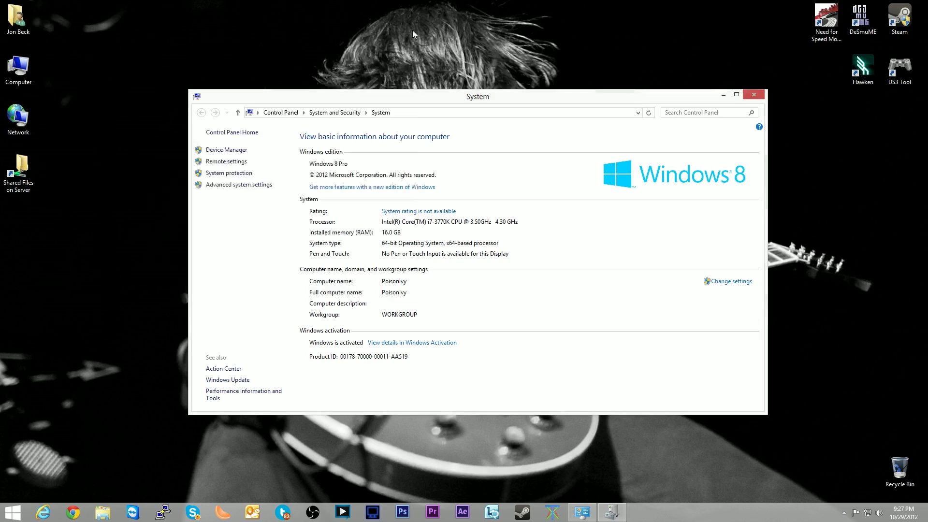
left_click(753, 94)
double_click(19, 68)
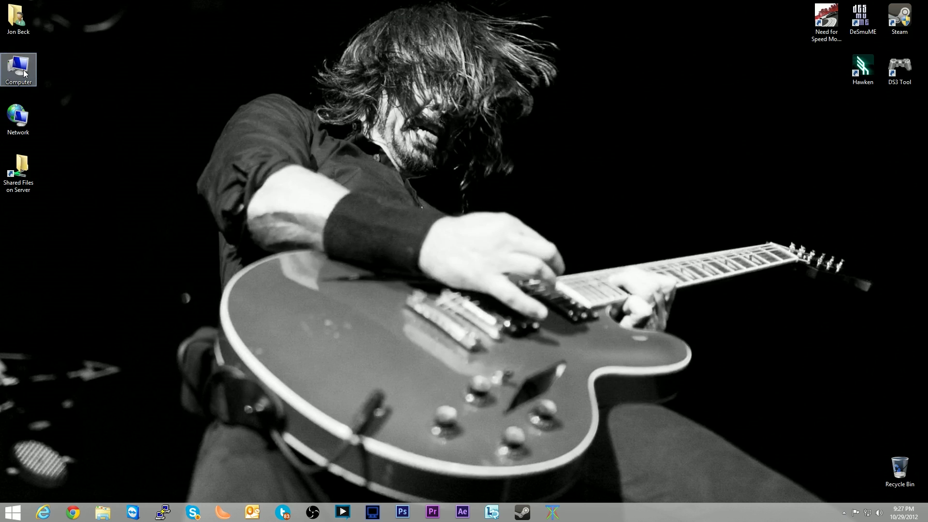
left_click(273, 144)
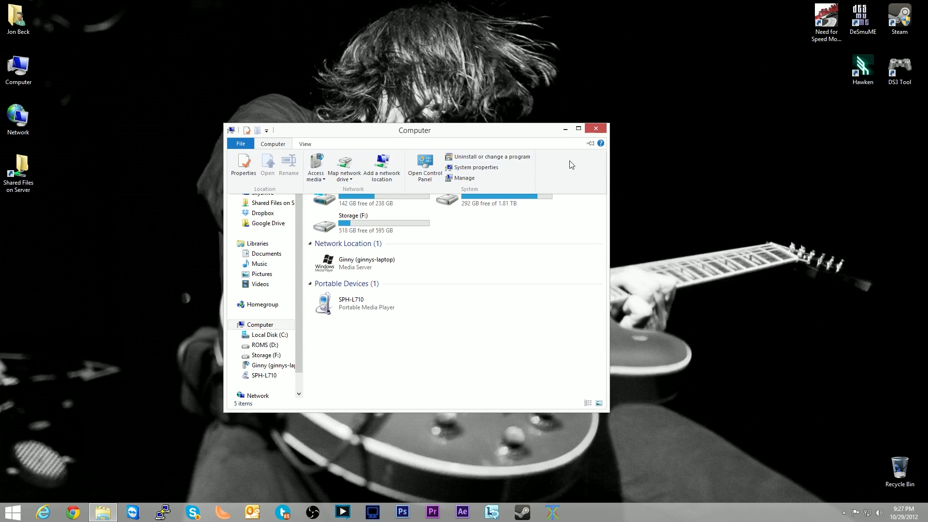
left_click(305, 144)
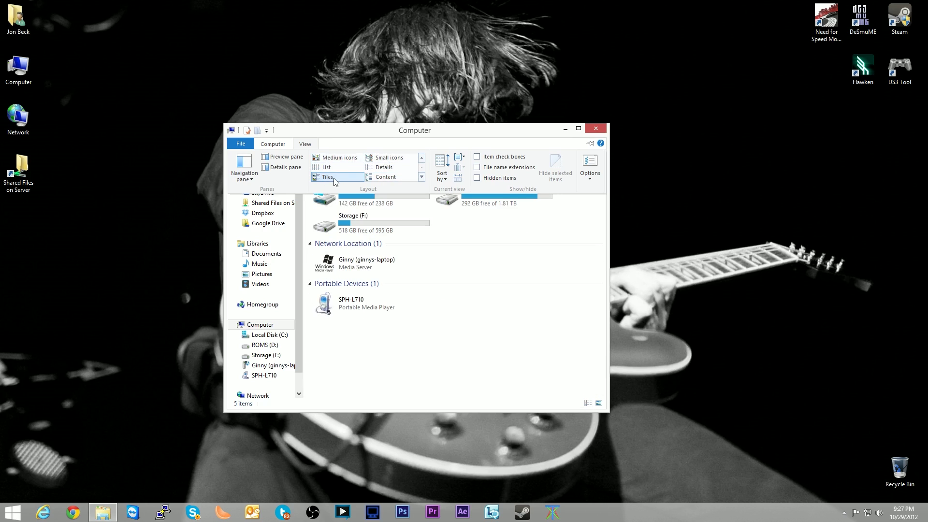
left_click(276, 145)
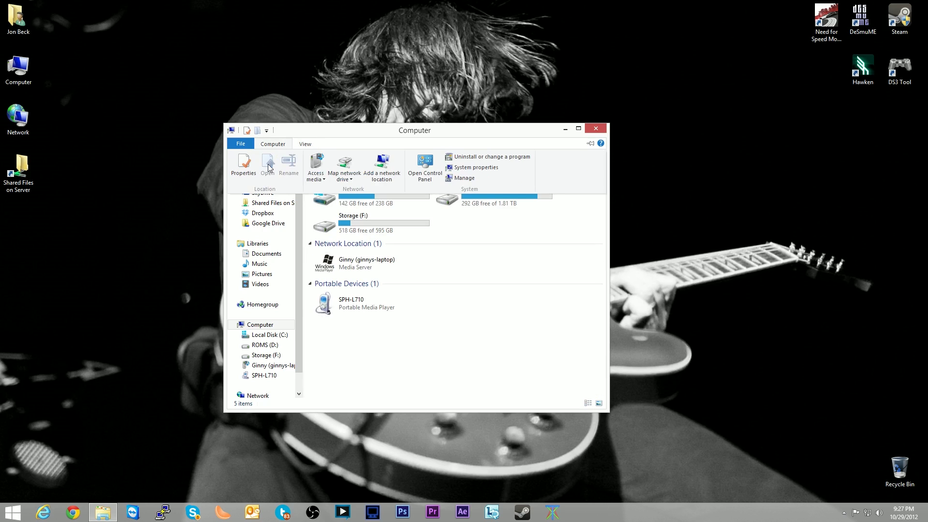
left_click(601, 131)
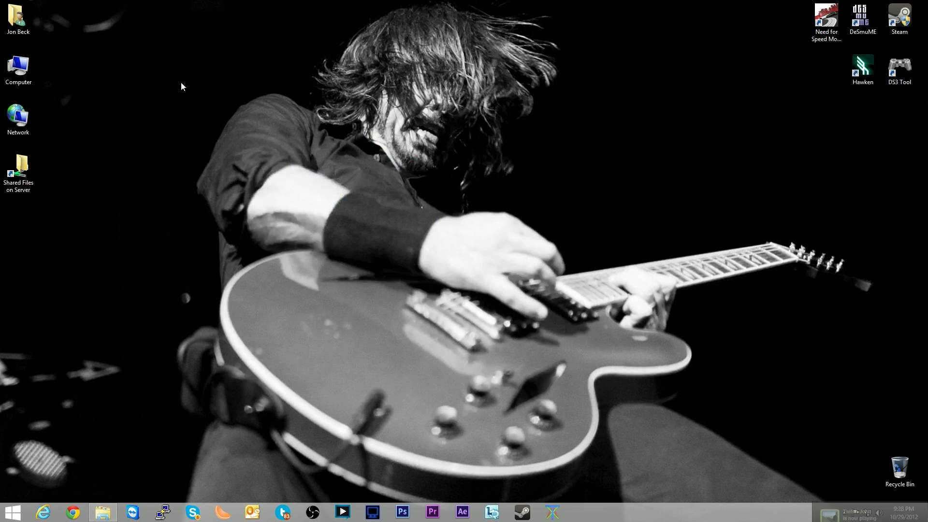
double_click(18, 20)
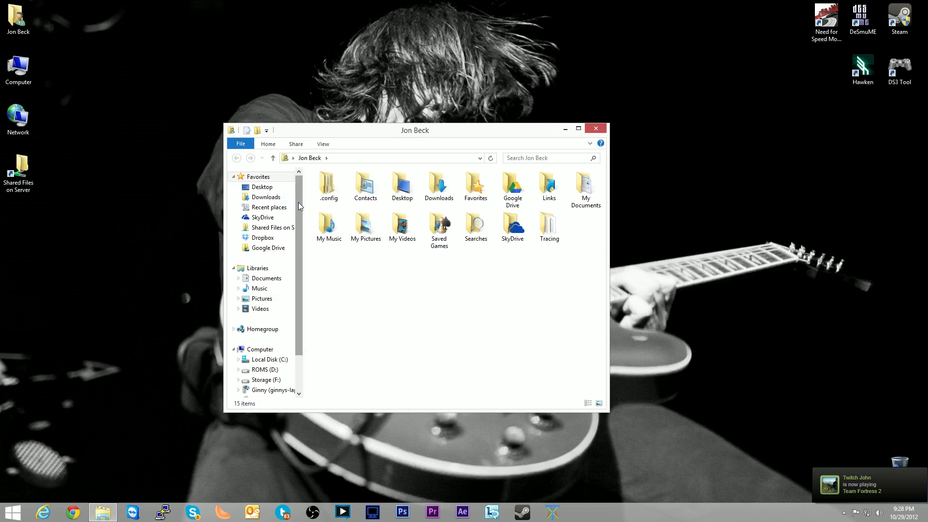
left_click(268, 144)
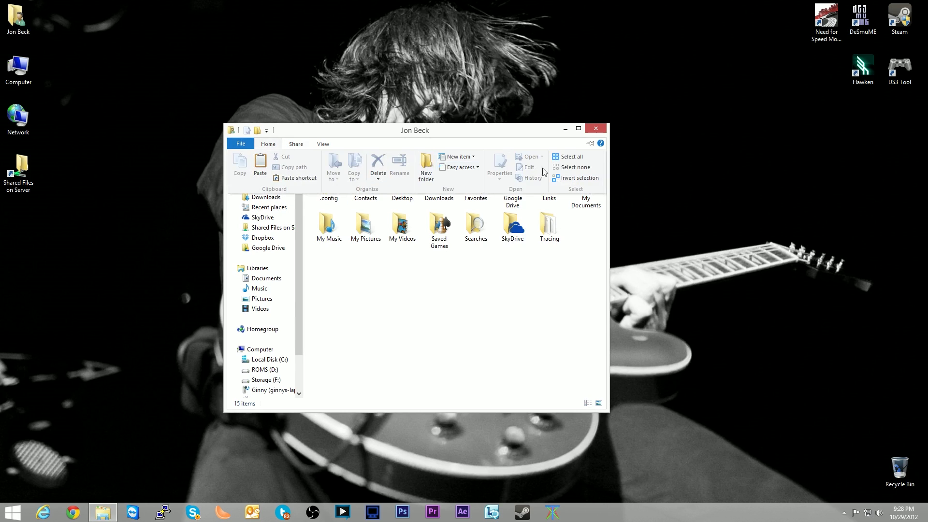
left_click(593, 134)
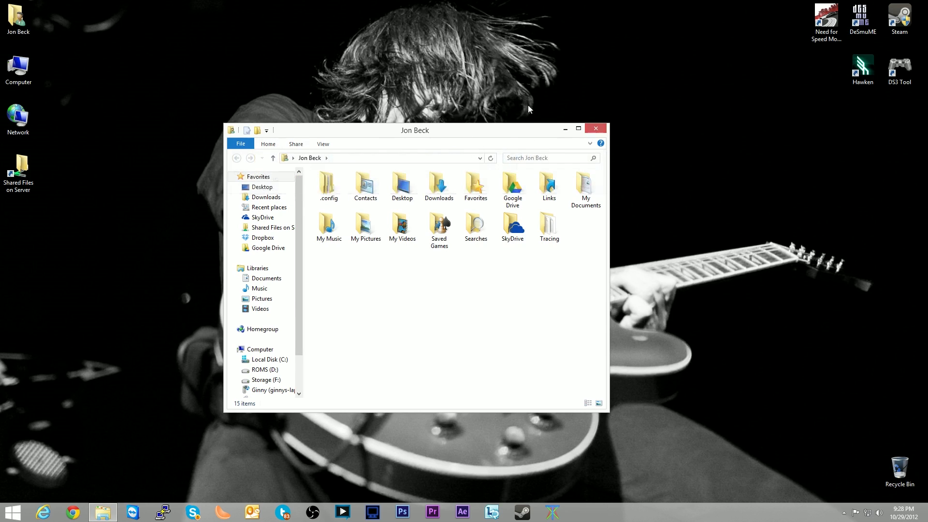
left_click(595, 128)
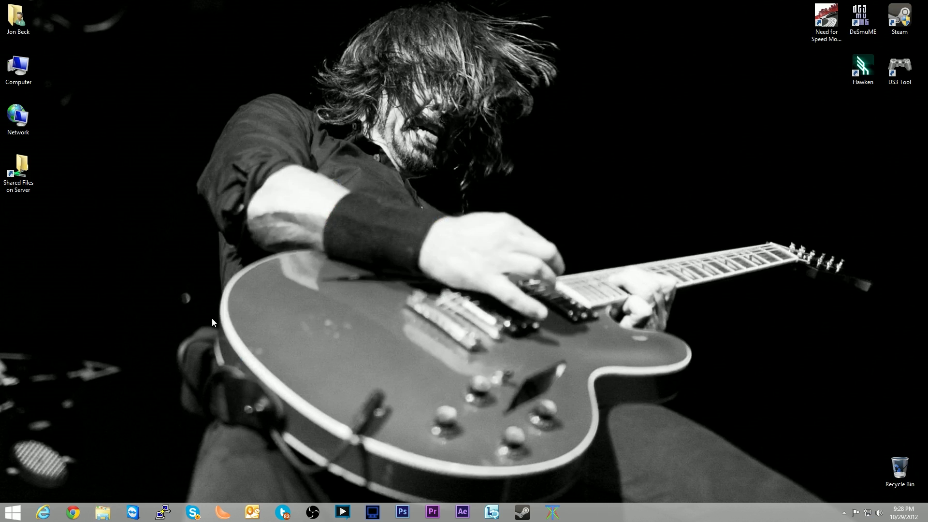
left_click(13, 513)
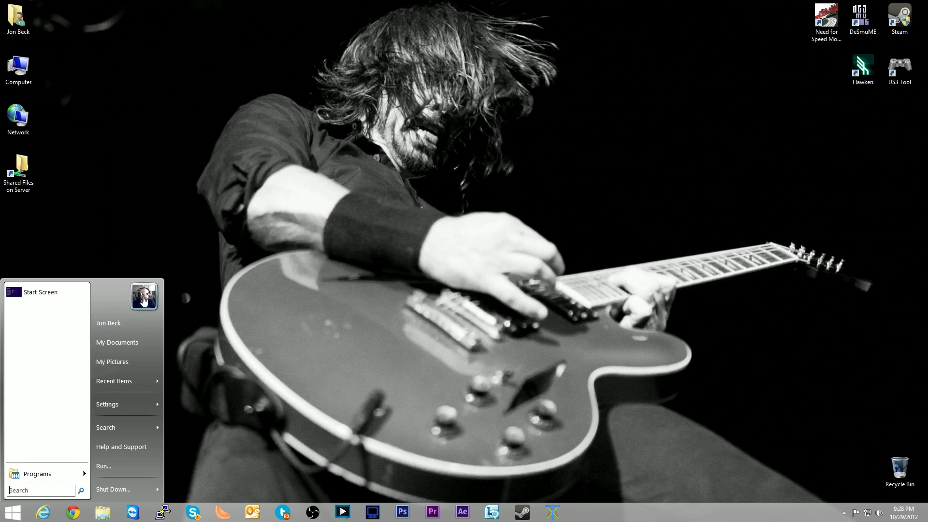
left_click(143, 297)
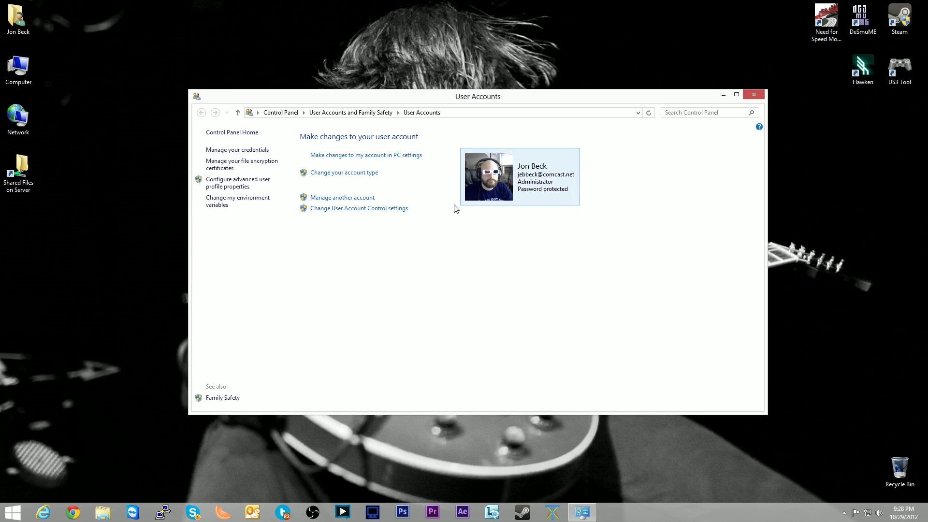
left_click(242, 150)
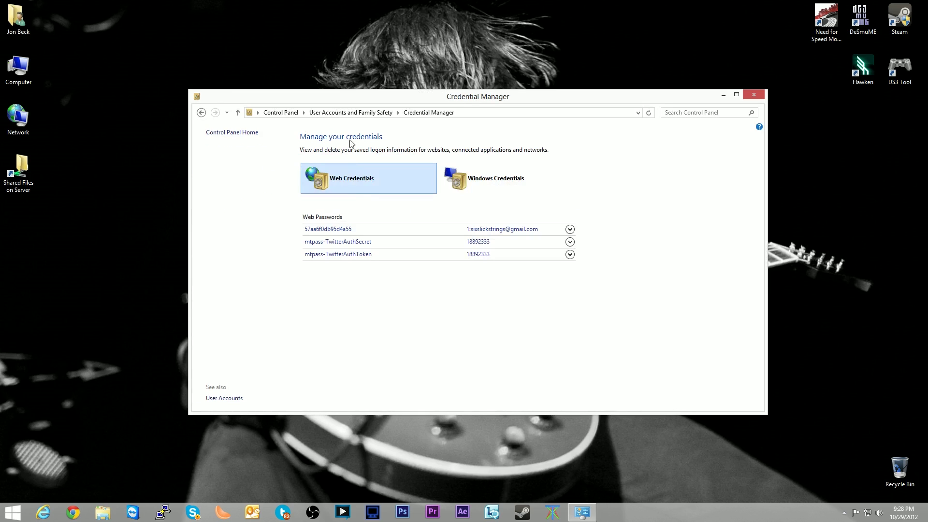
left_click(201, 113)
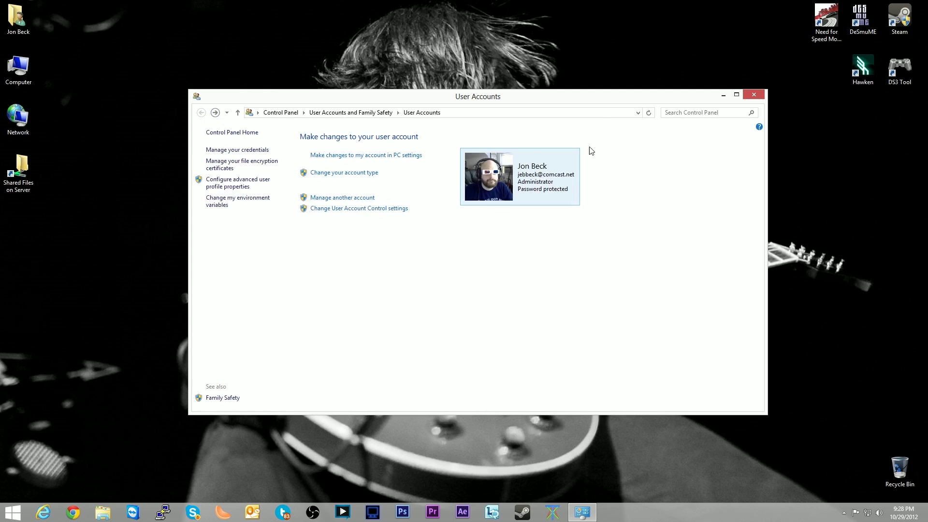
left_click(762, 97)
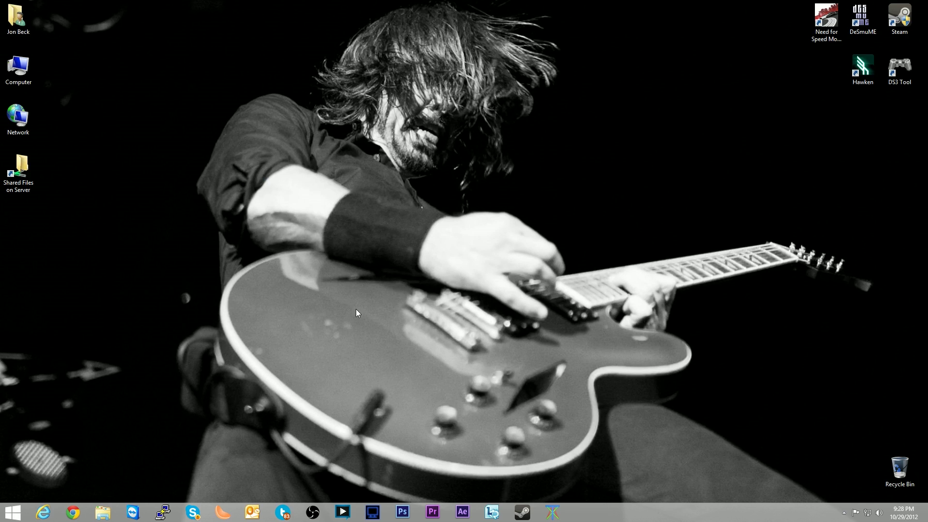
left_click(12, 514)
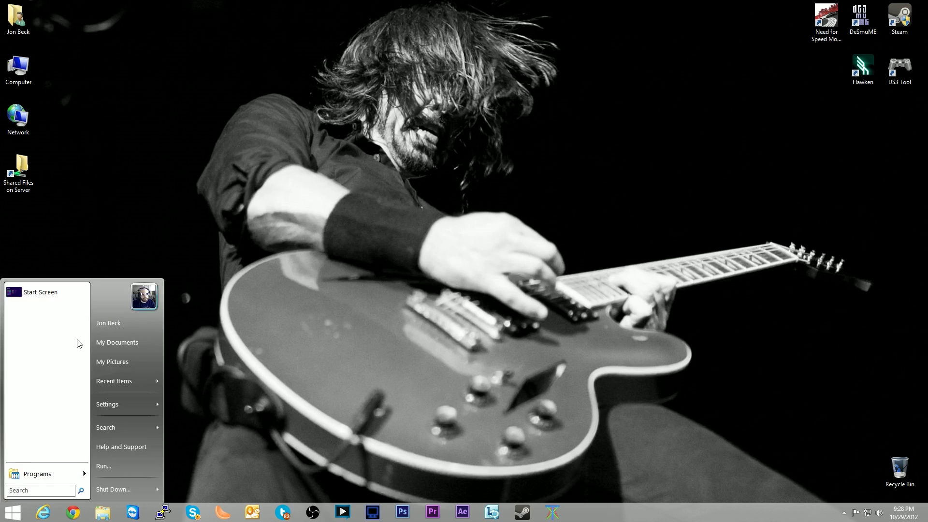
left_click(285, 268)
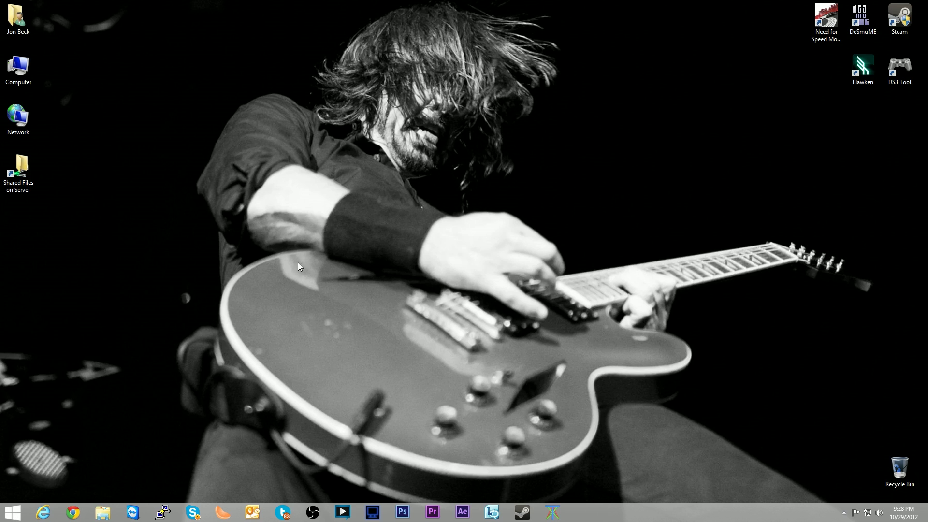